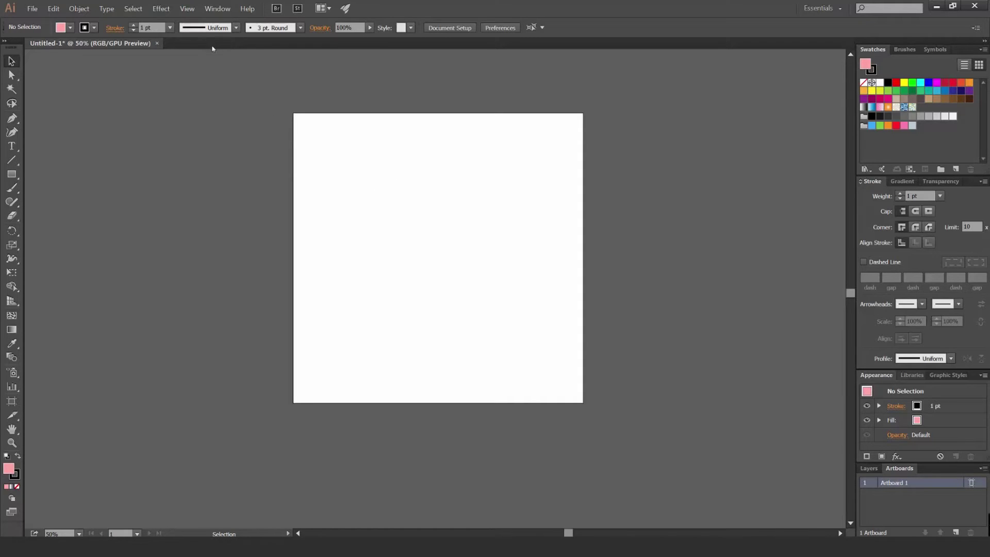
# Step: Apply the Painting workspace, then switch to the Typography workspace
pyautogui.click(217, 8)
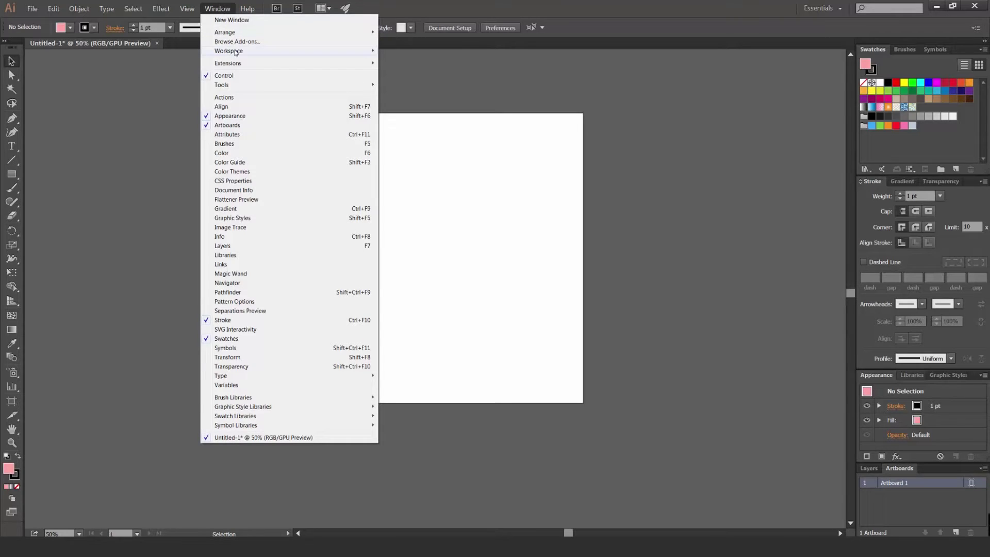
pyautogui.moveTo(229, 51)
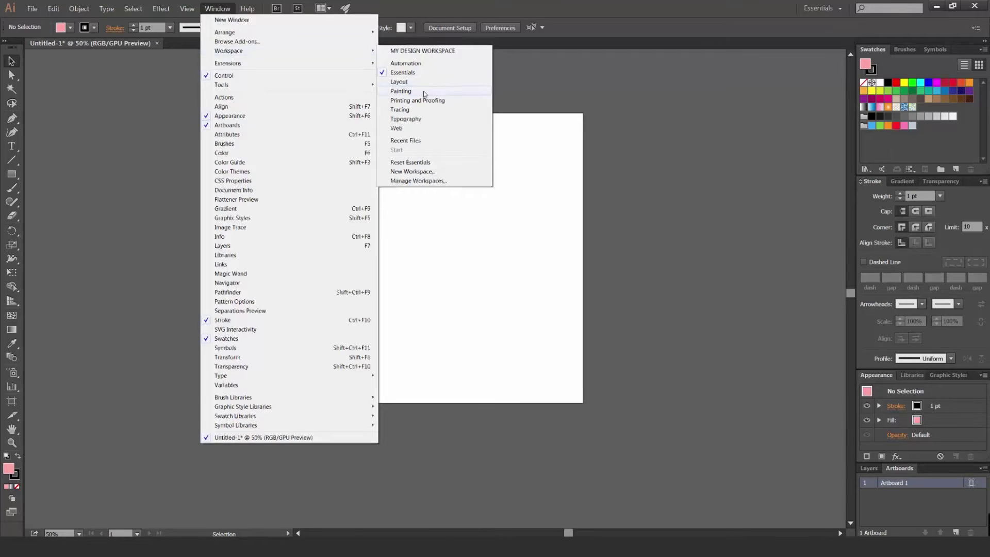
pyautogui.click(433, 91)
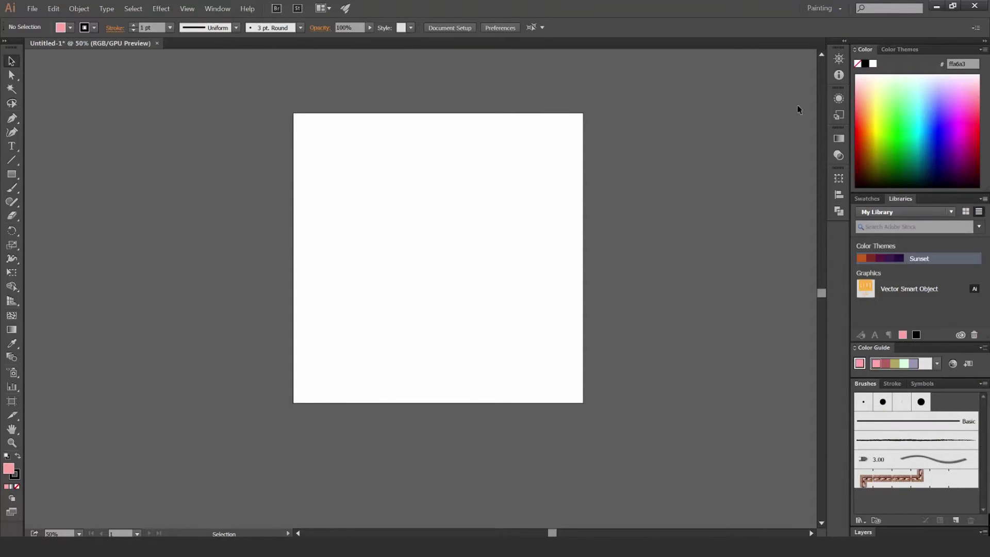
pyautogui.click(217, 7)
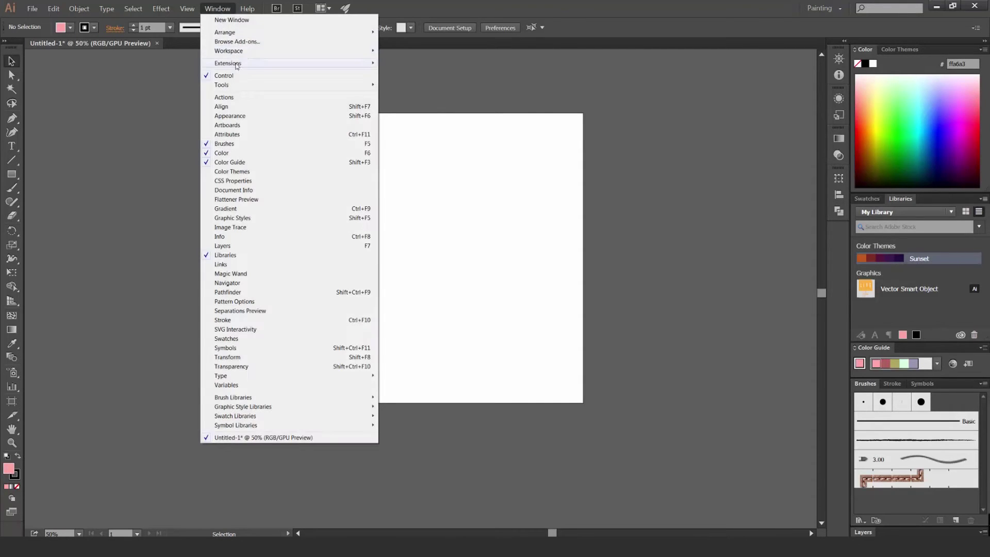
pyautogui.click(418, 122)
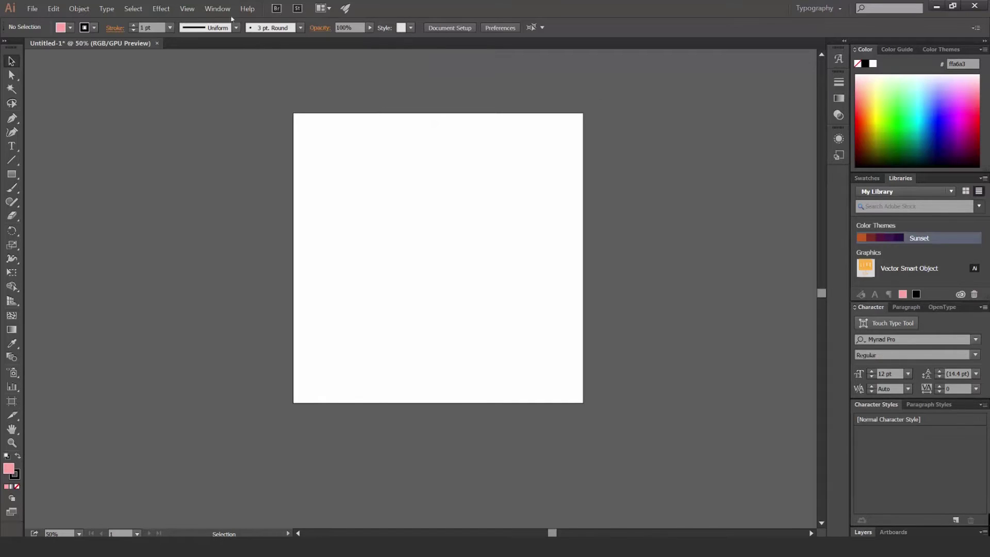
pyautogui.click(217, 8)
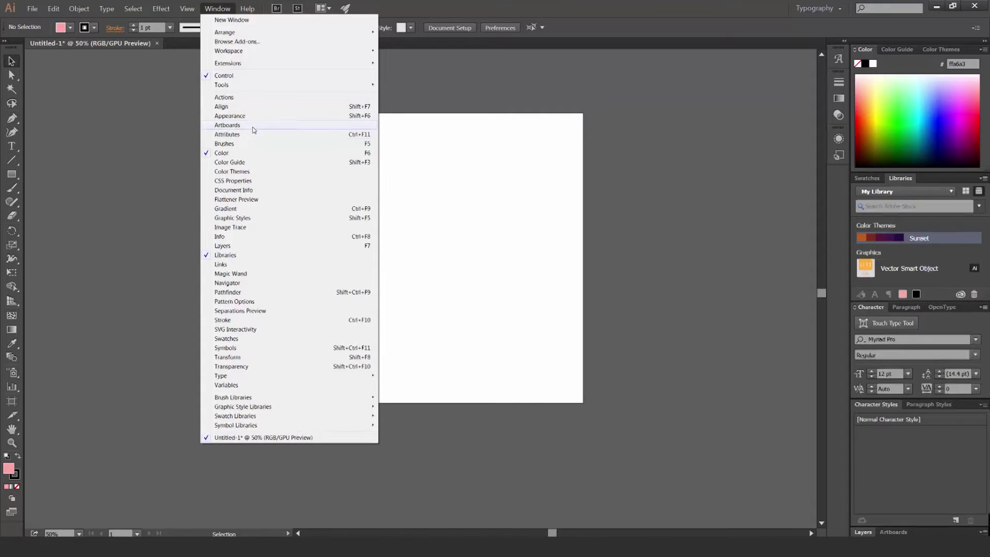
# Step: Show the Artboards, Appearance, Align and Stroke panels from the Window menu
pyautogui.click(226, 124)
pyautogui.click(217, 8)
pyautogui.click(229, 116)
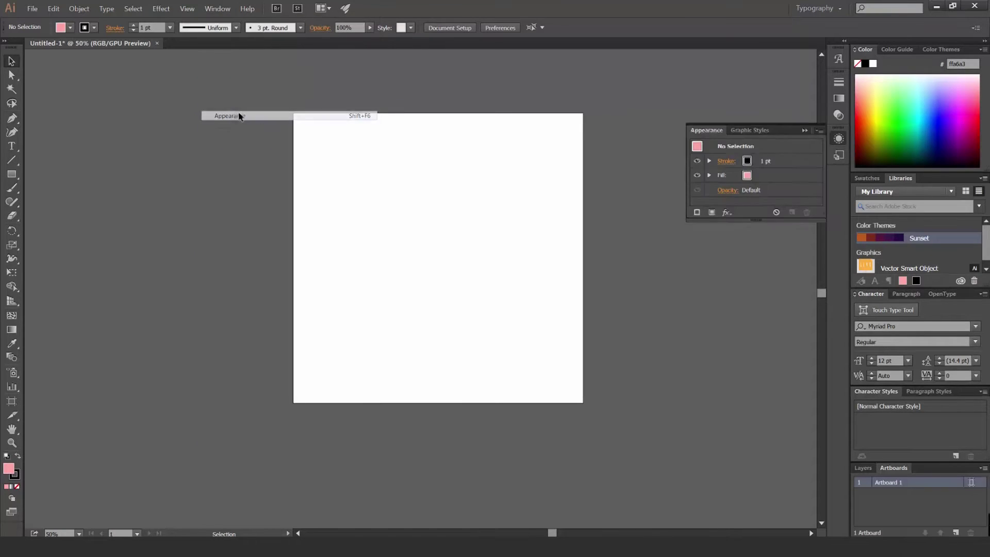
pyautogui.click(218, 8)
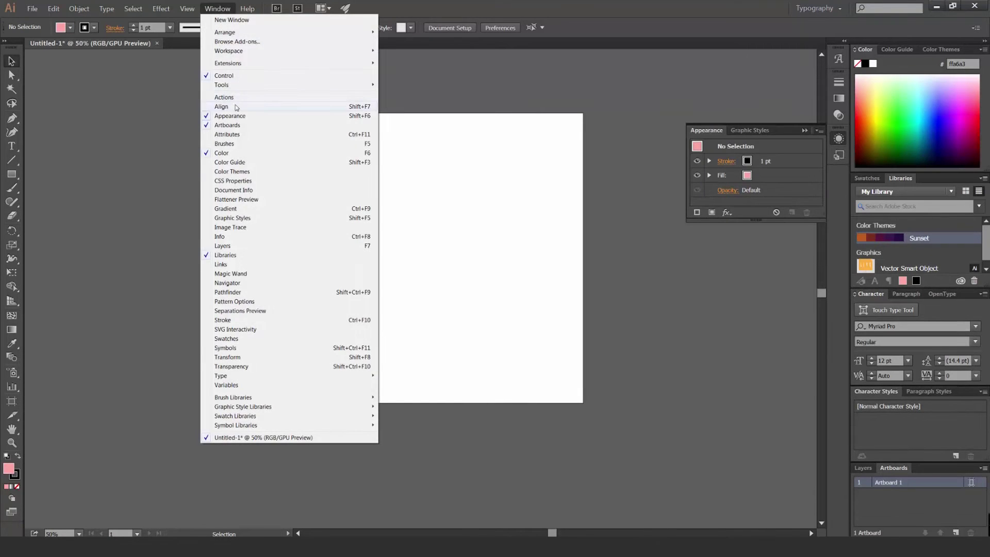
pyautogui.click(221, 106)
pyautogui.click(217, 8)
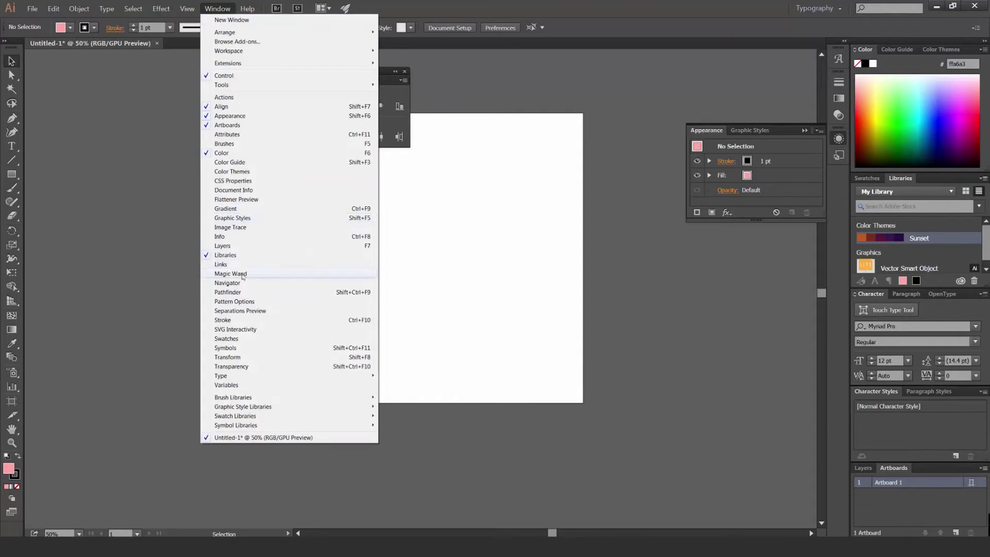
pyautogui.click(242, 320)
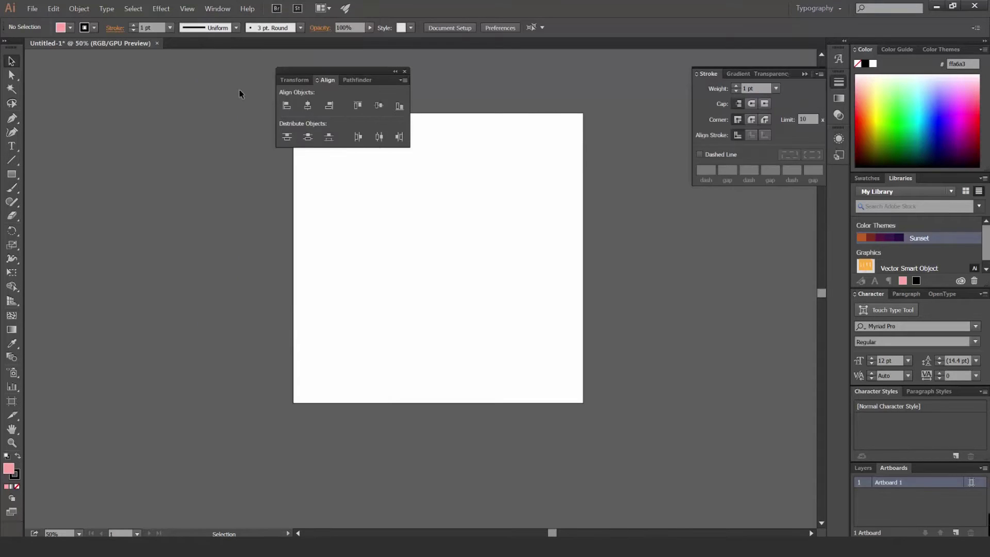
pyautogui.click(217, 8)
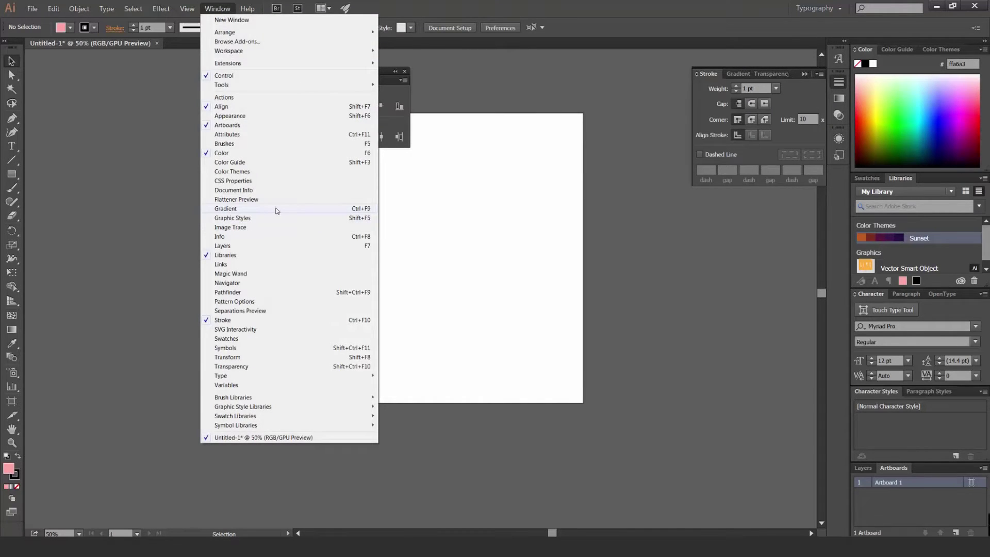
# Step: Show the Gradient, Transform, Swatches and Pathfinder panels
pyautogui.click(276, 211)
pyautogui.click(218, 7)
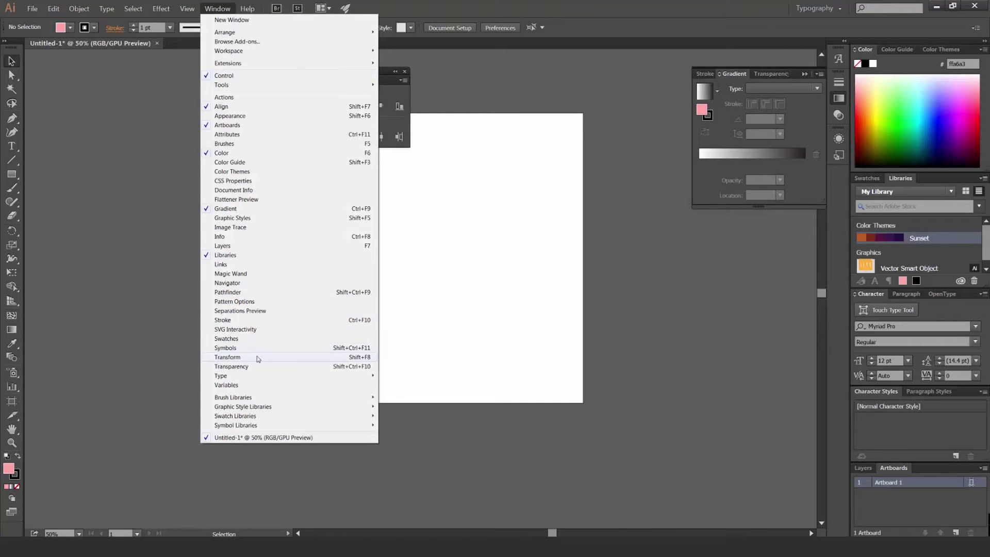
pyautogui.click(257, 358)
pyautogui.click(217, 9)
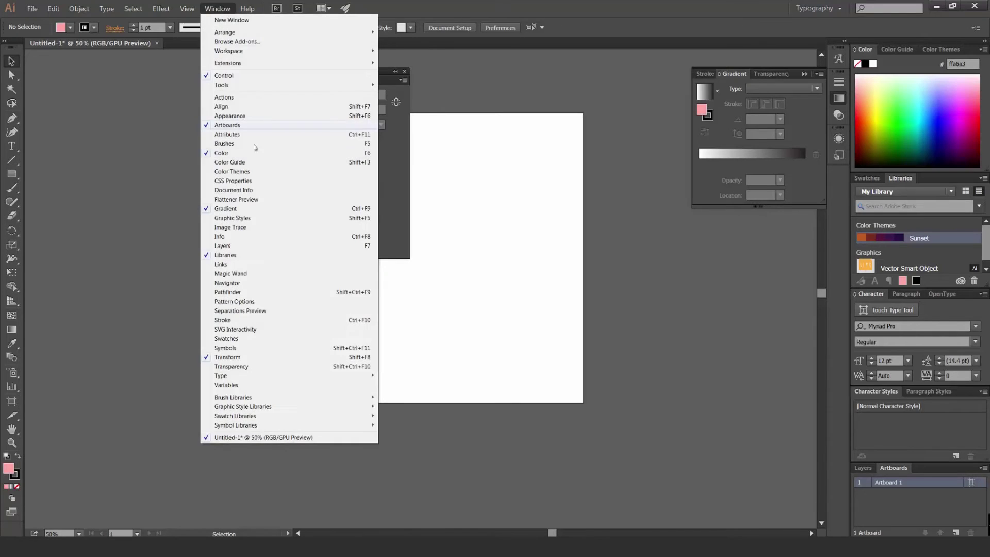
pyautogui.click(255, 338)
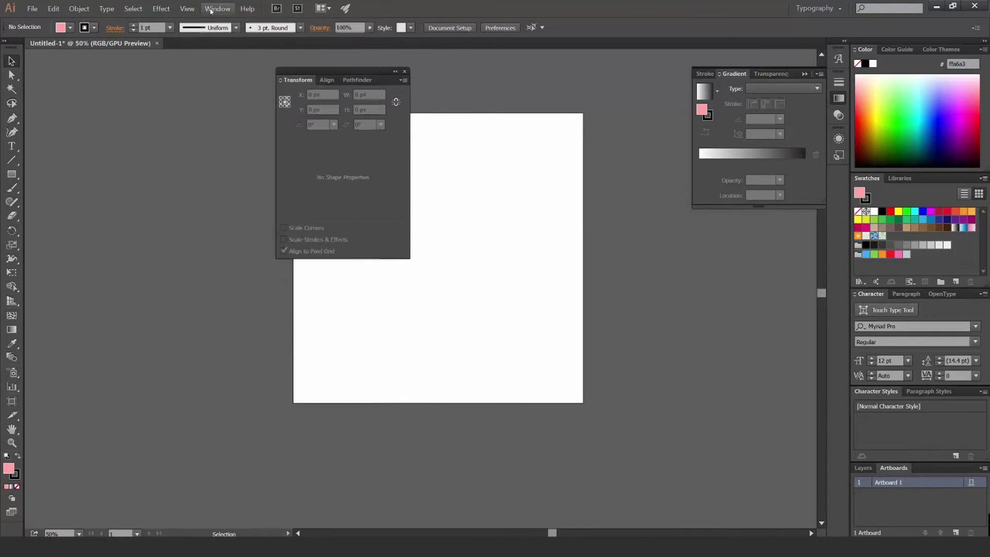
pyautogui.click(217, 8)
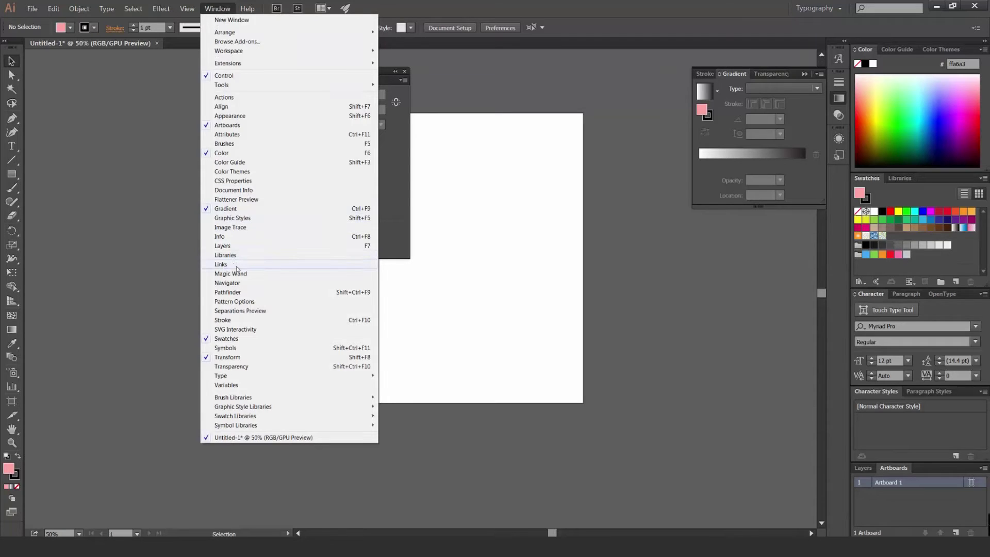
pyautogui.click(229, 292)
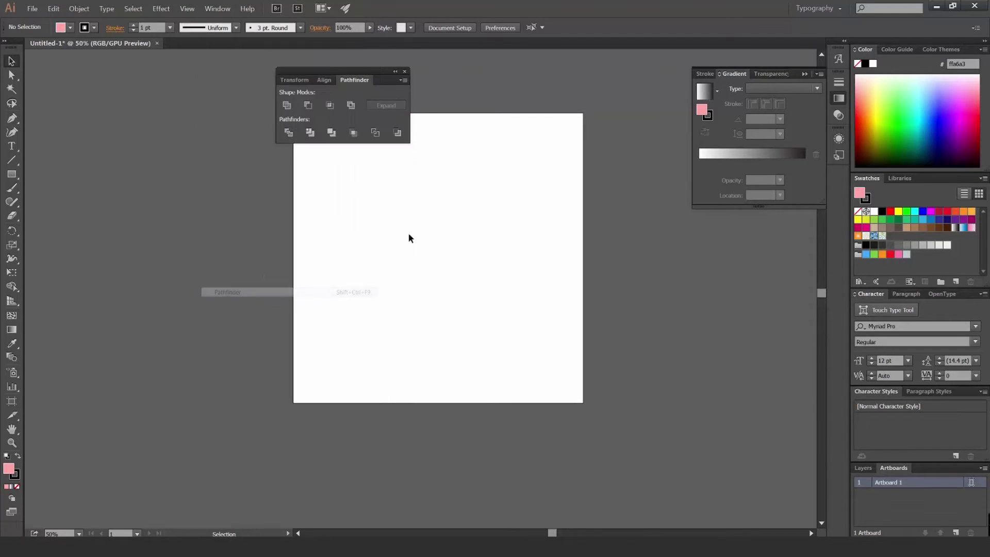
# Step: Move the Pathfinder group over the artboard and split out Align, Pathfinder and Transform
pyautogui.moveTo(310, 71)
pyautogui.mouseDown()
pyautogui.moveTo(580, 201)
pyautogui.moveTo(513, 203)
pyautogui.mouseUp()
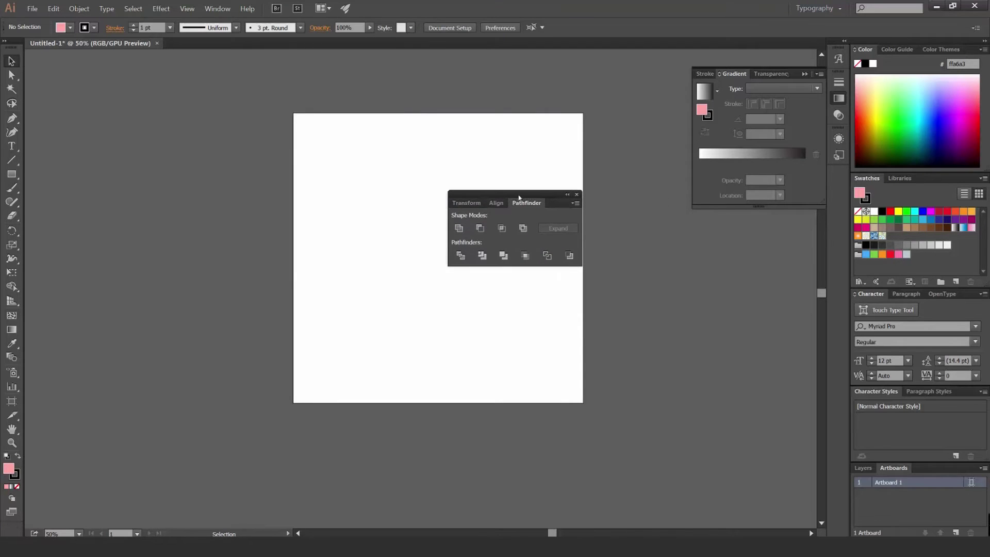
pyautogui.moveTo(519, 198); pyautogui.dragTo(485, 191)
pyautogui.click(463, 195)
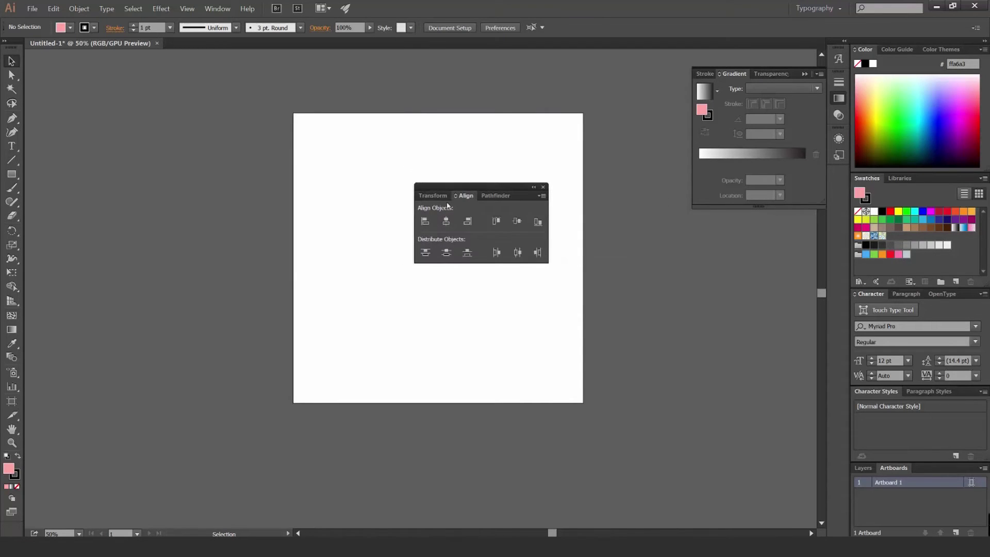
pyautogui.moveTo(462, 195); pyautogui.dragTo(588, 132)
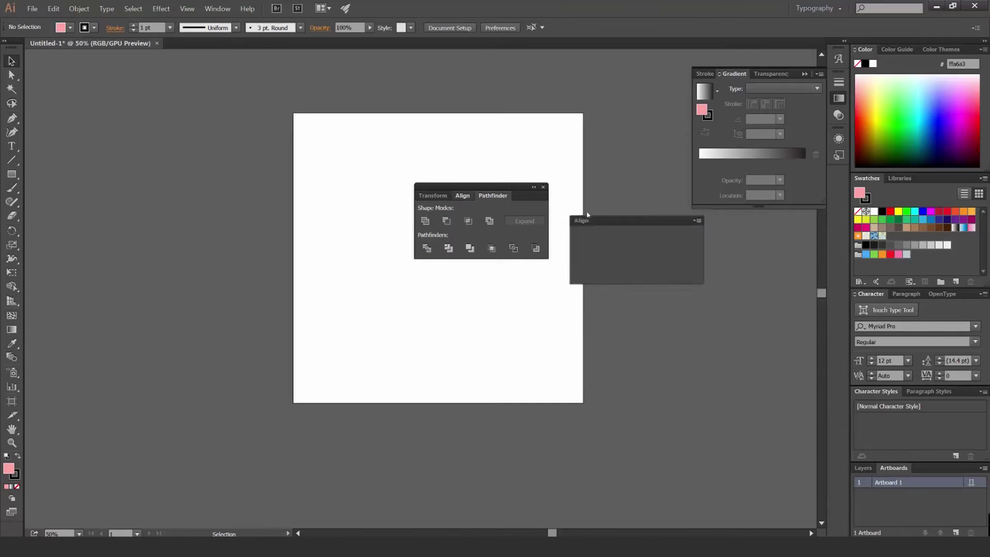
pyautogui.moveTo(469, 195); pyautogui.dragTo(387, 116)
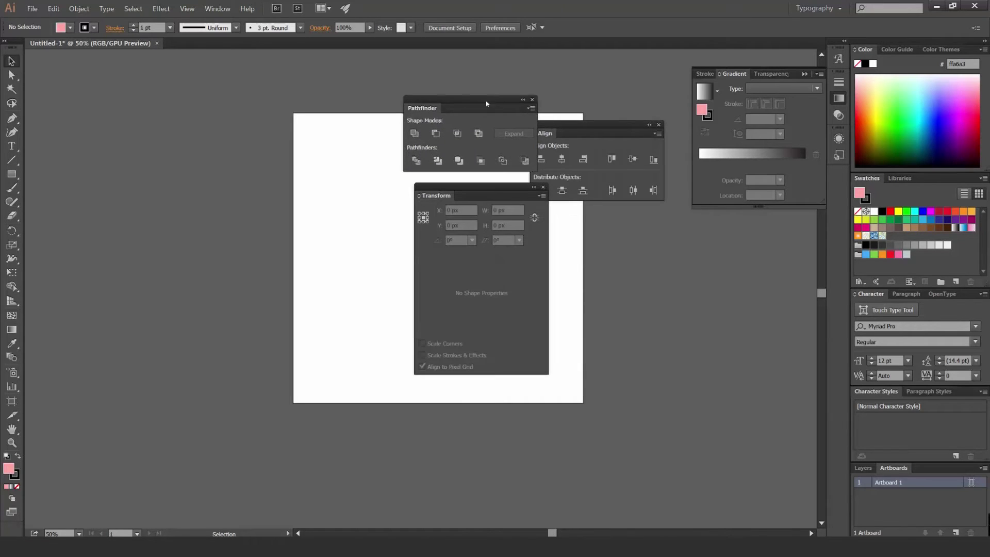
pyautogui.moveTo(495, 195)
pyautogui.mouseDown()
pyautogui.moveTo(533, 187)
pyautogui.moveTo(531, 178)
pyautogui.mouseUp()
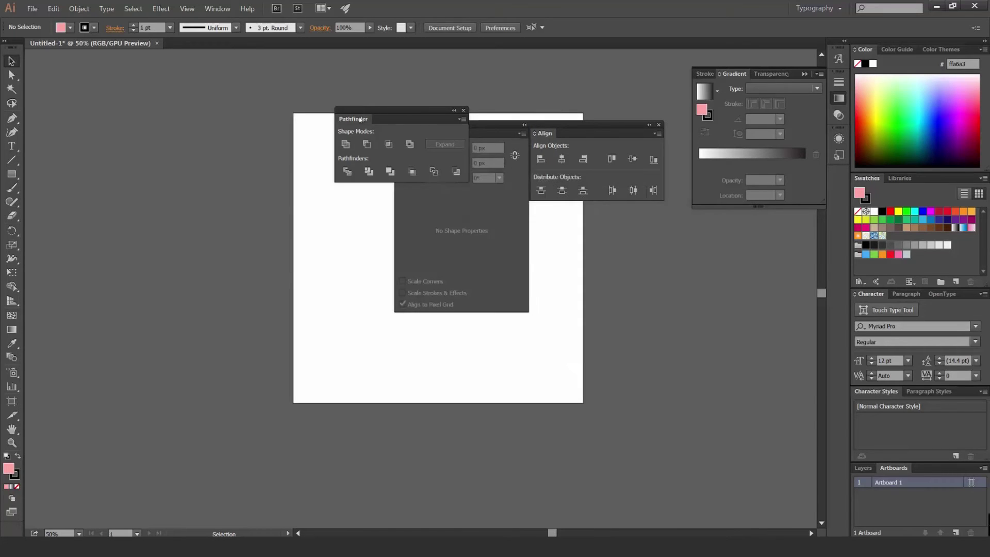
# Step: Stack Pathfinder and Transform under Align, close the Stroke/Gradient group, and move the stack toward the dock
pyautogui.moveTo(362, 119); pyautogui.dragTo(555, 204)
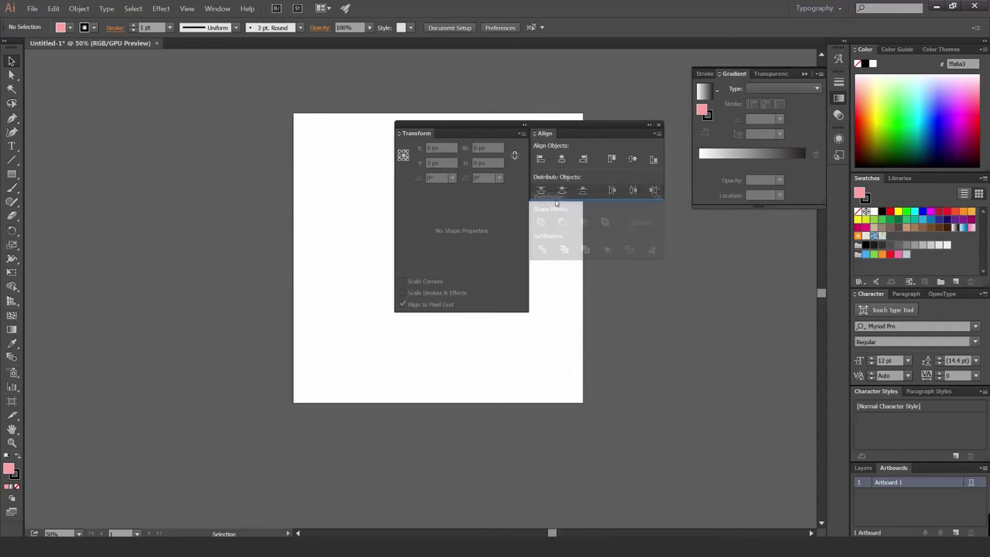
pyautogui.moveTo(555, 204); pyautogui.dragTo(555, 202)
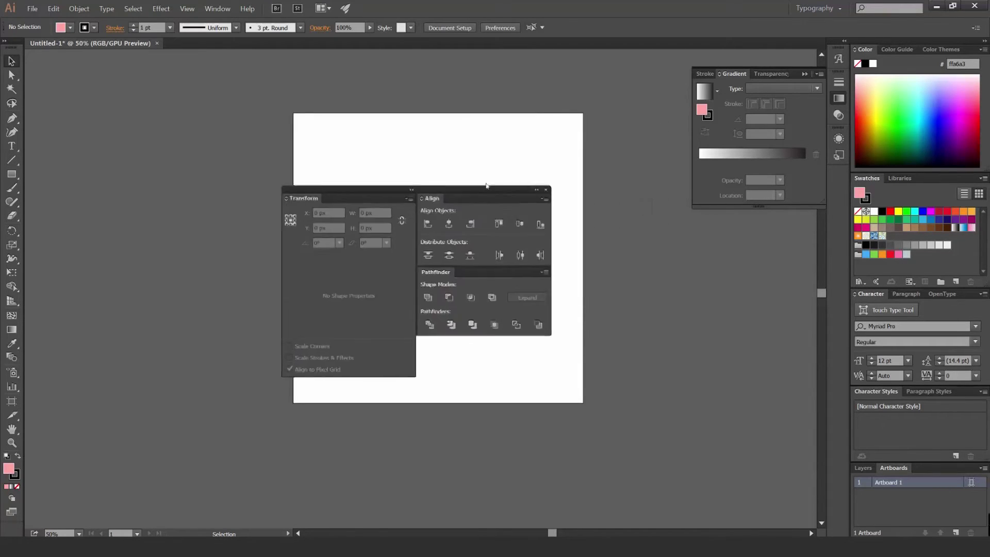
pyautogui.moveTo(568, 125)
pyautogui.mouseDown()
pyautogui.moveTo(492, 131)
pyautogui.moveTo(551, 130)
pyautogui.mouseUp()
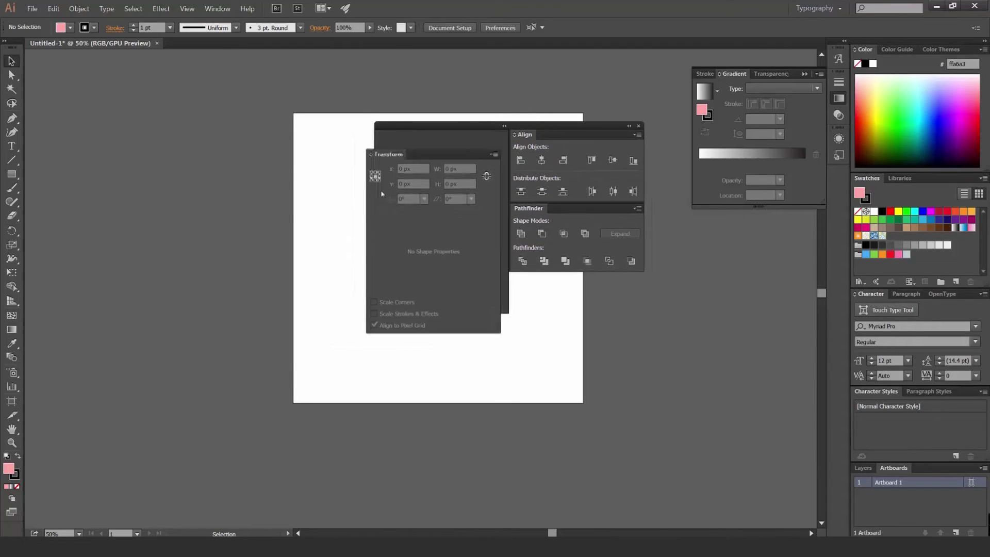
pyautogui.moveTo(399, 138); pyautogui.dragTo(524, 273)
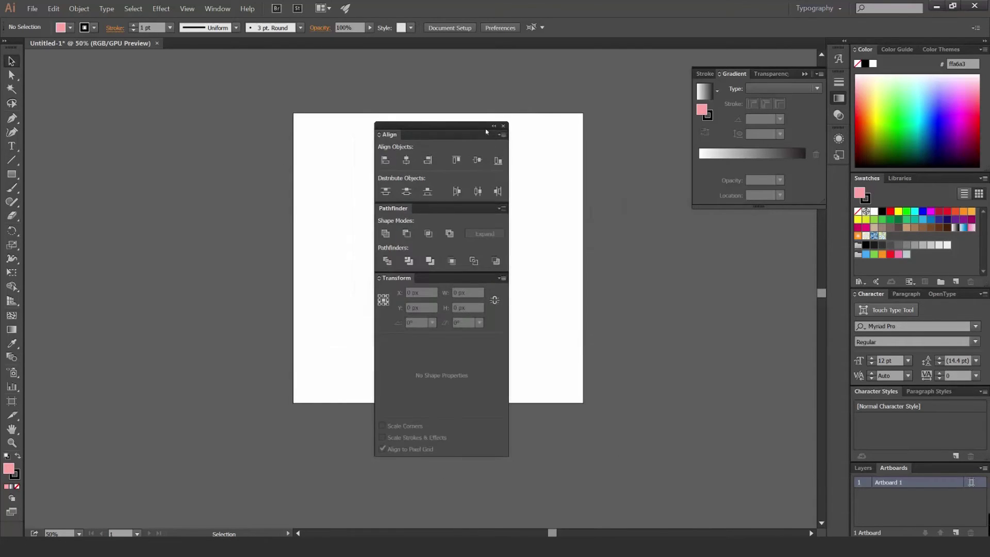
pyautogui.moveTo(464, 127); pyautogui.dragTo(573, 74)
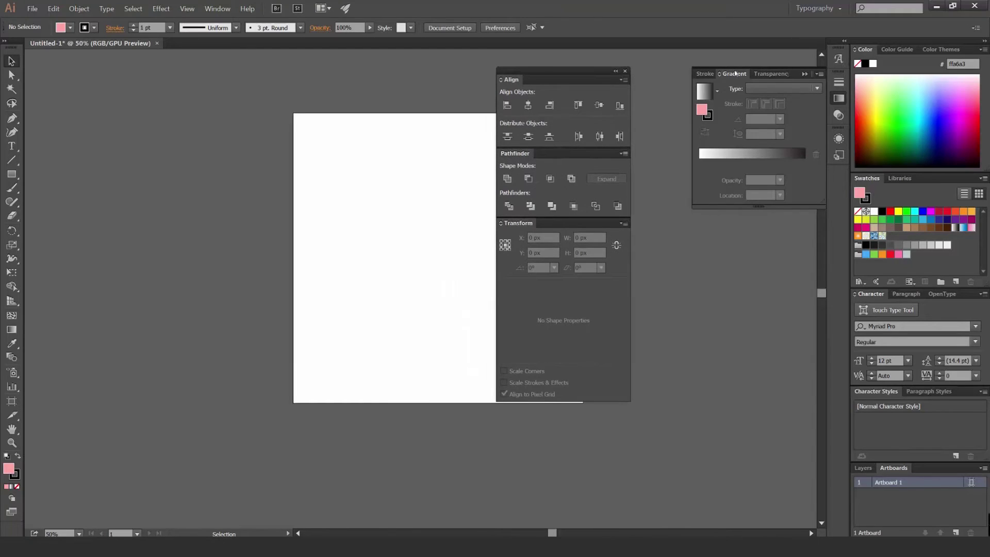
pyautogui.click(819, 73)
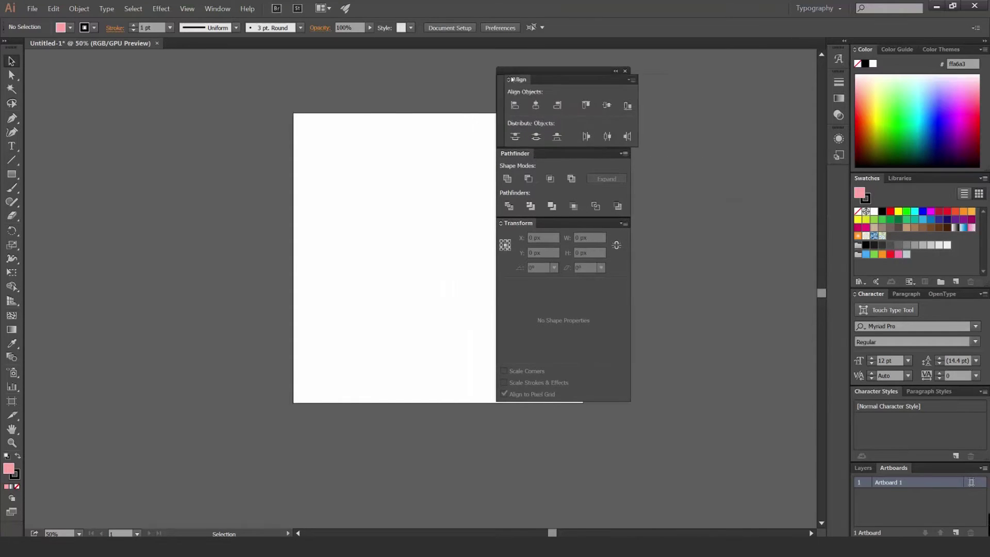
pyautogui.moveTo(510, 79)
pyautogui.mouseDown()
pyautogui.moveTo(773, 116)
pyautogui.moveTo(851, 102)
pyautogui.mouseUp()
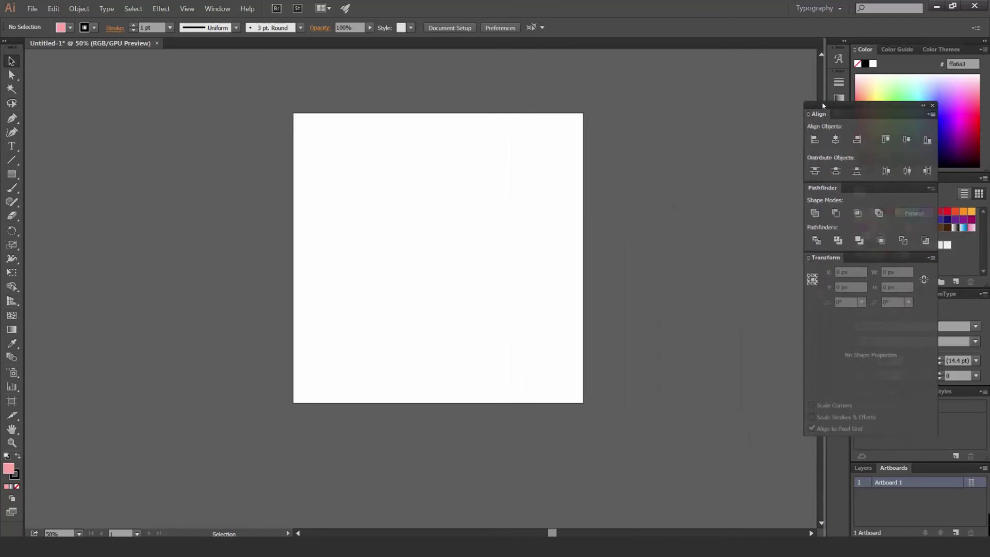
# Step: Dock the stacked column beside Color, collapse the columns to icons, then re-expand the middle column
pyautogui.moveTo(850, 102); pyautogui.dragTo(851, 102)
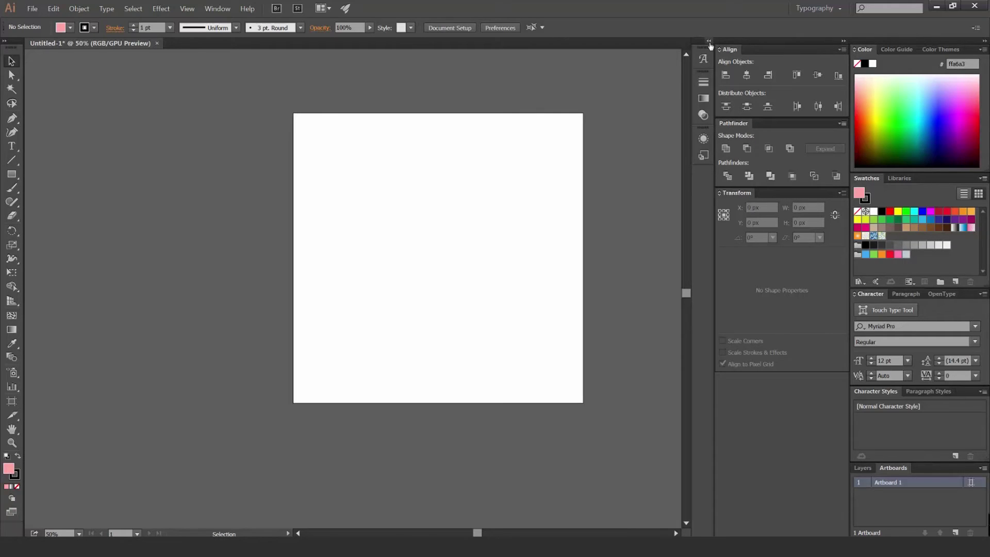
pyautogui.click(708, 42)
pyautogui.click(708, 43)
pyautogui.click(842, 43)
pyautogui.click(984, 45)
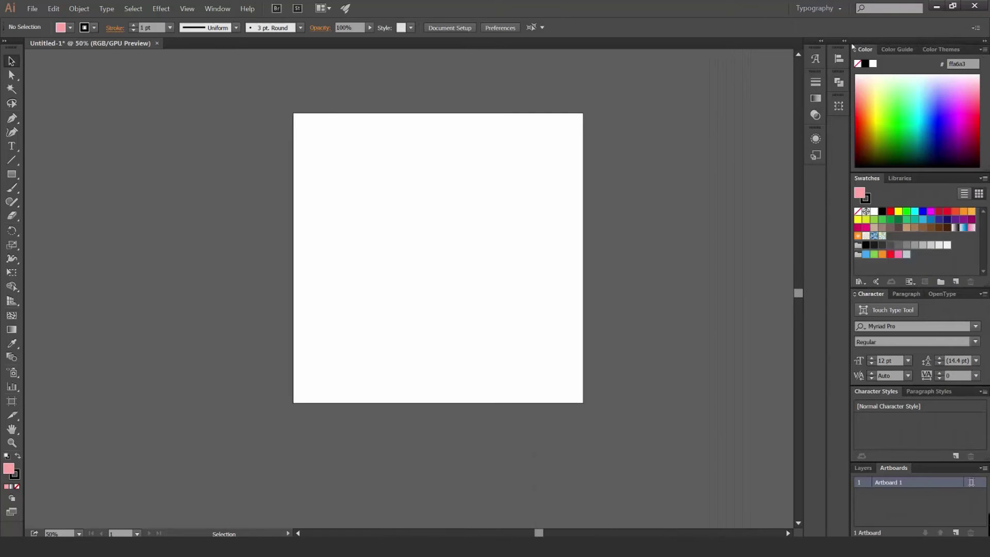
pyautogui.click(843, 43)
pyautogui.click(842, 42)
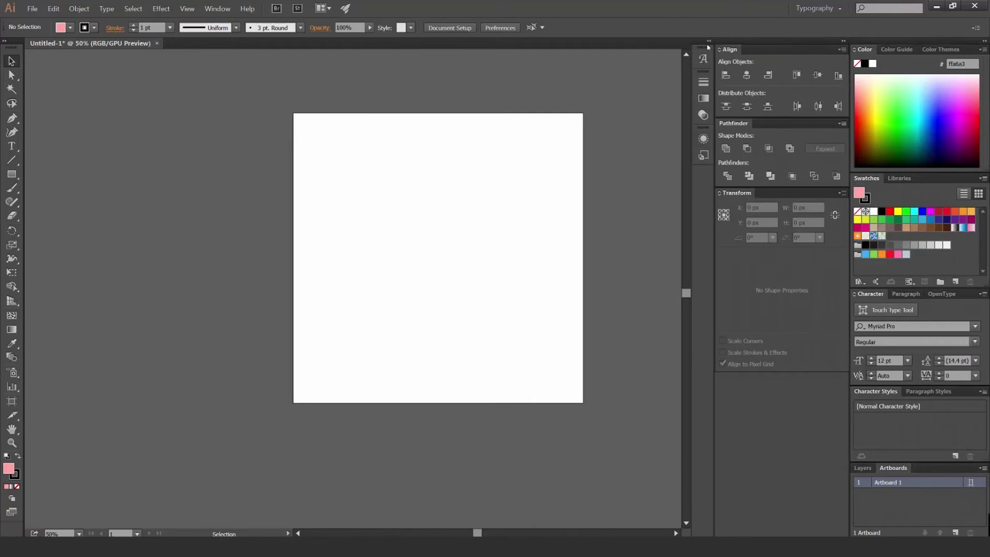
# Step: Inspect the panel dock's context options and dismiss them without changes
pyautogui.rightClick(704, 45)
pyautogui.click(719, 44)
pyautogui.rightClick(797, 44)
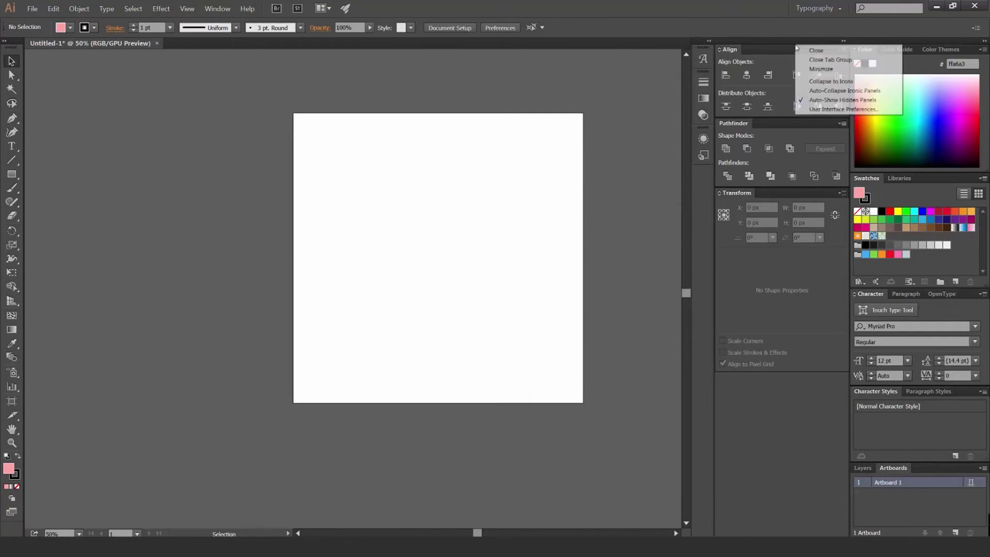
pyautogui.rightClick(757, 49)
pyautogui.click(757, 52)
pyautogui.rightClick(774, 44)
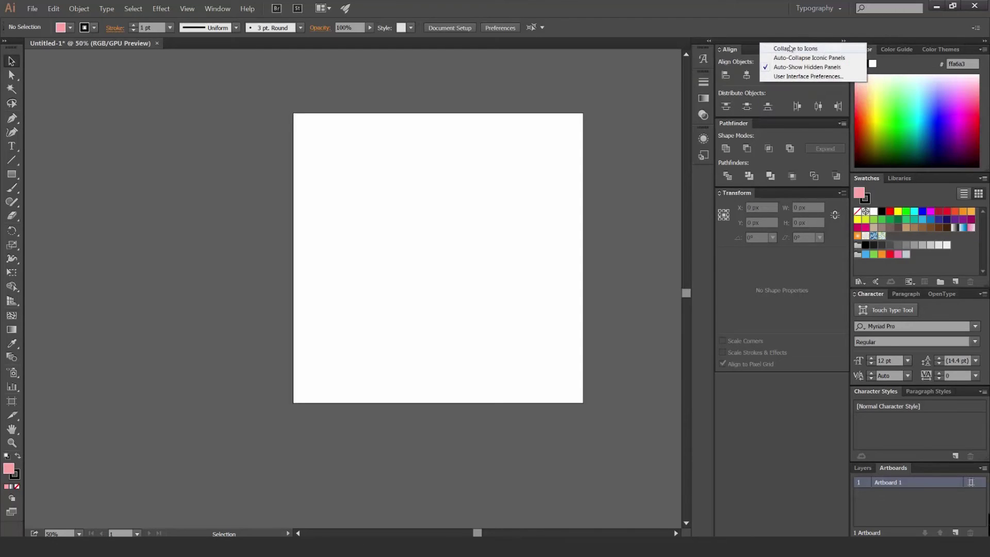
pyautogui.press('Escape')
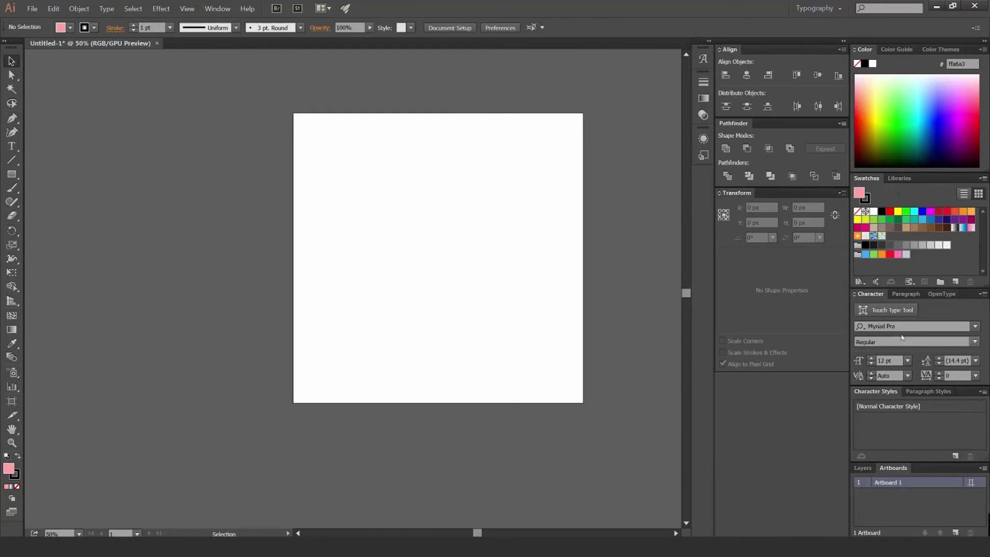
# Step: Dock Layers as its own panel under Transform; close Character Styles and Paragraph Styles
pyautogui.moveTo(863, 468); pyautogui.dragTo(781, 402)
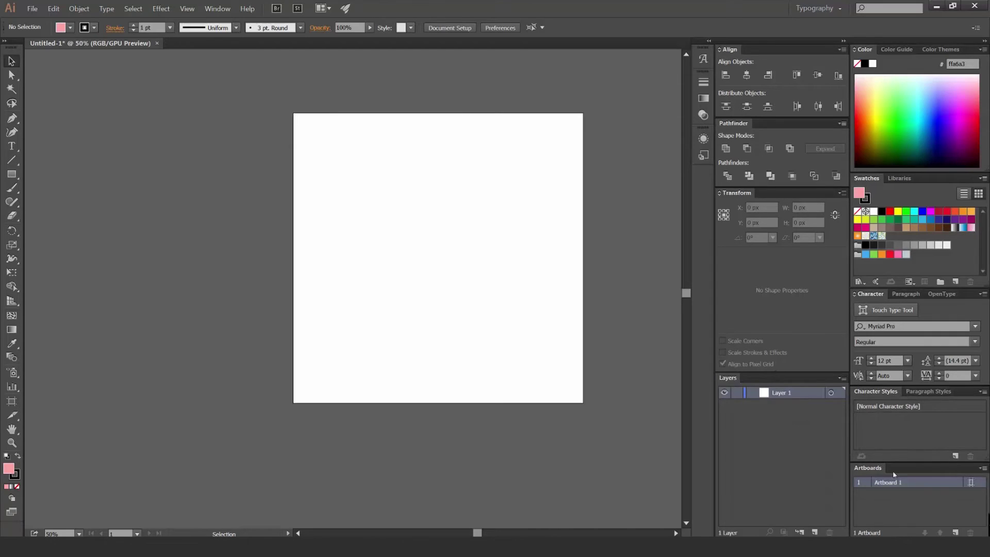
pyautogui.rightClick(927, 392)
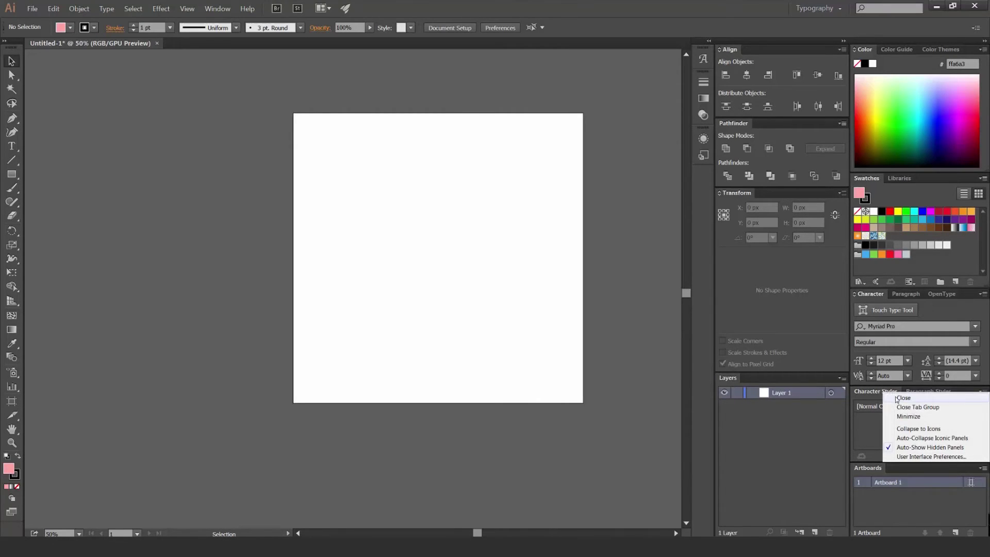
pyautogui.click(897, 398)
pyautogui.rightClick(882, 392)
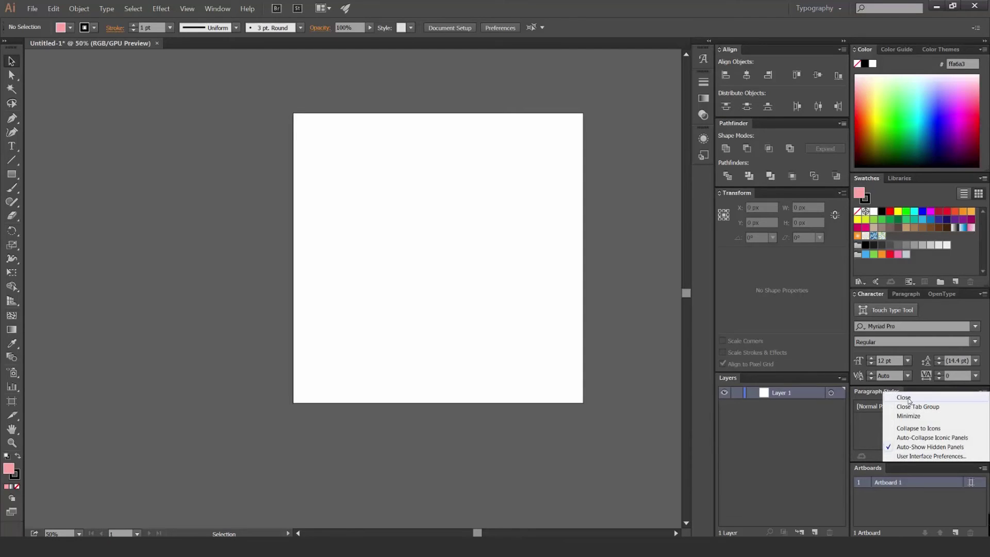
pyautogui.click(903, 397)
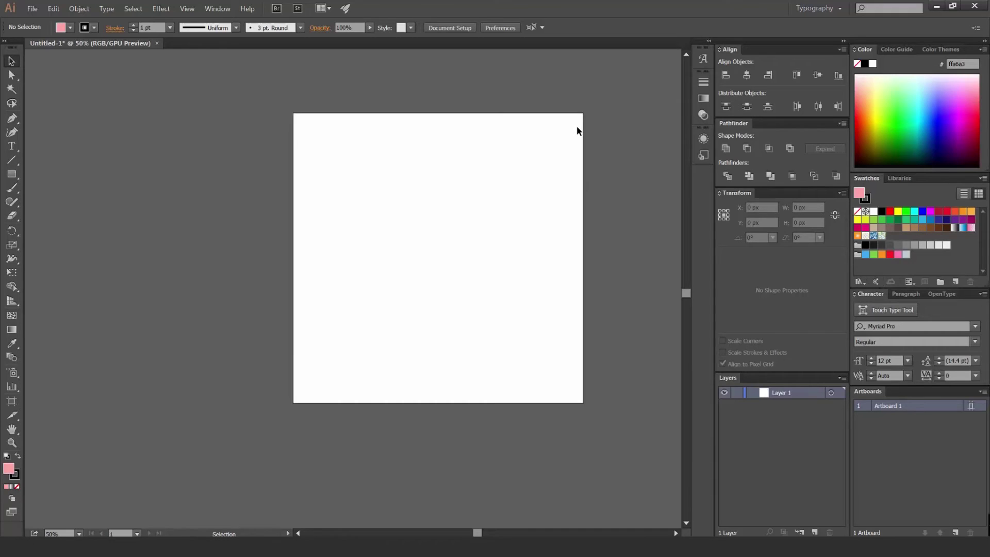
# Step: Save the current panel layout as a new workspace named "Jeremy's Workspace!"
pyautogui.click(218, 7)
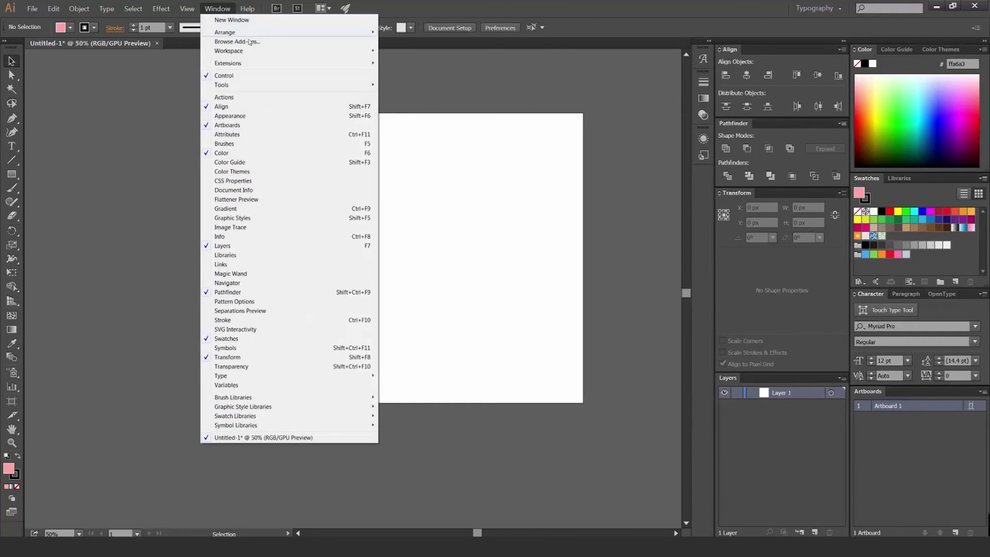
pyautogui.moveTo(229, 51)
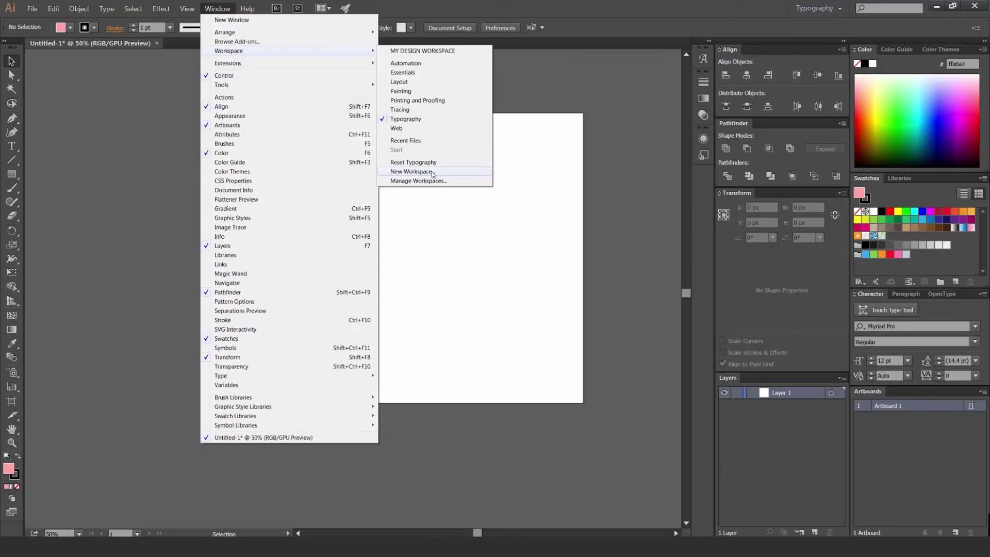
pyautogui.click(432, 172)
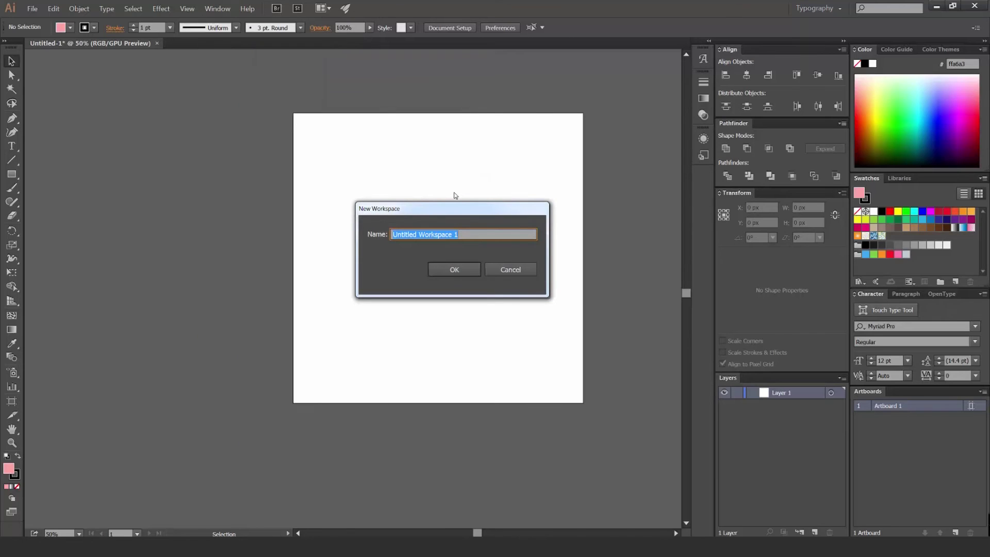
pyautogui.write('J')
pyautogui.write("eremy's")
pyautogui.write(' Workspa')
pyautogui.press('Return')
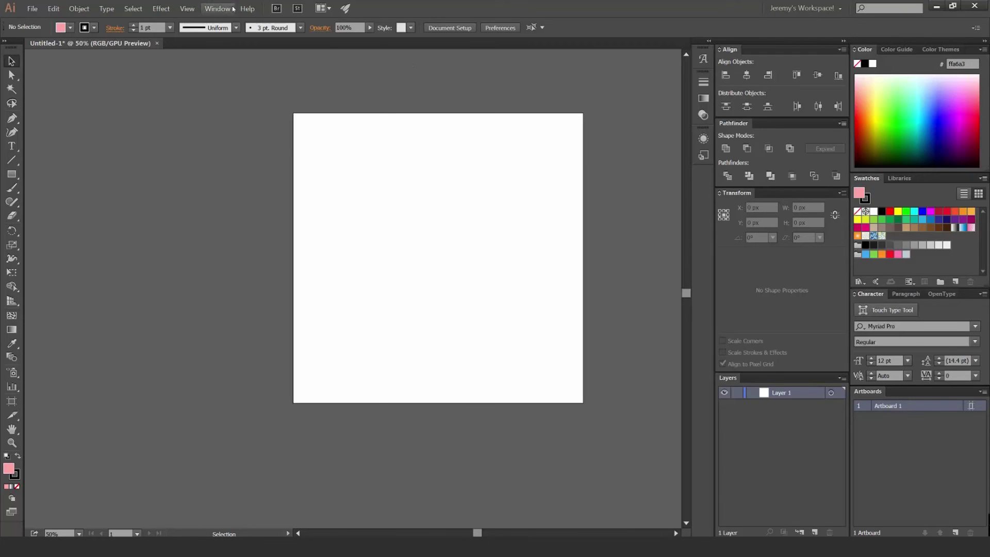
# Step: Activate MY DESIGN WORKSPACE, then reopen the workspace list showing both custom workspaces
pyautogui.click(217, 8)
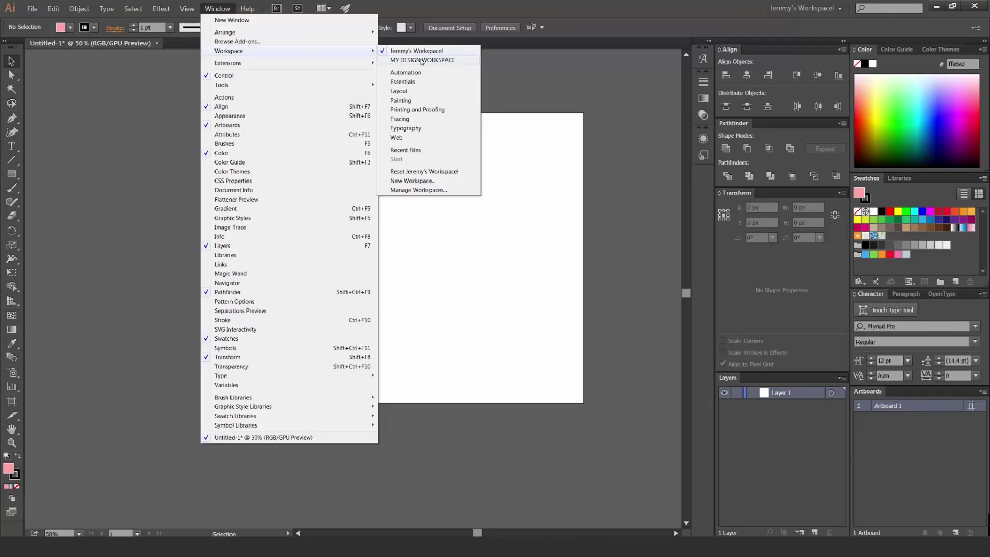
pyautogui.click(422, 60)
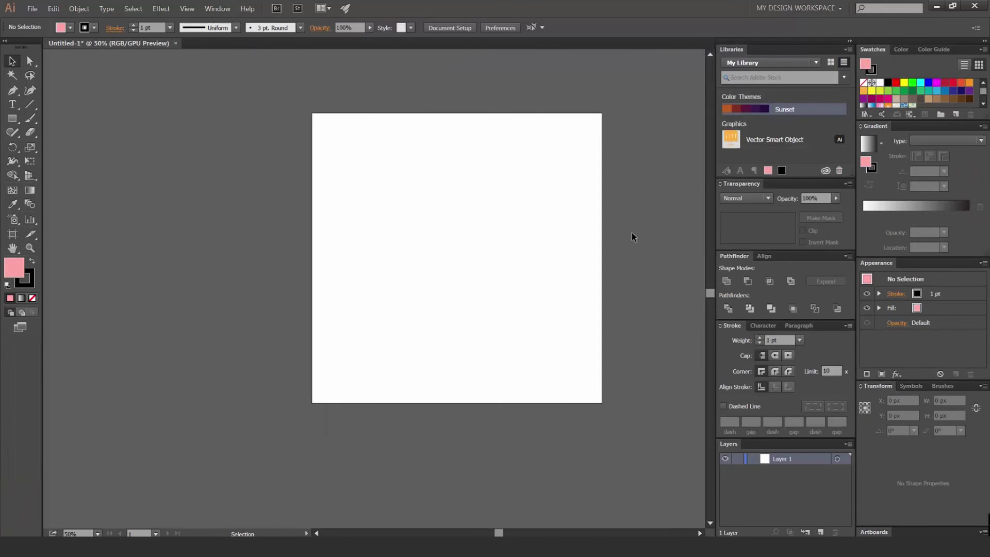
pyautogui.click(217, 7)
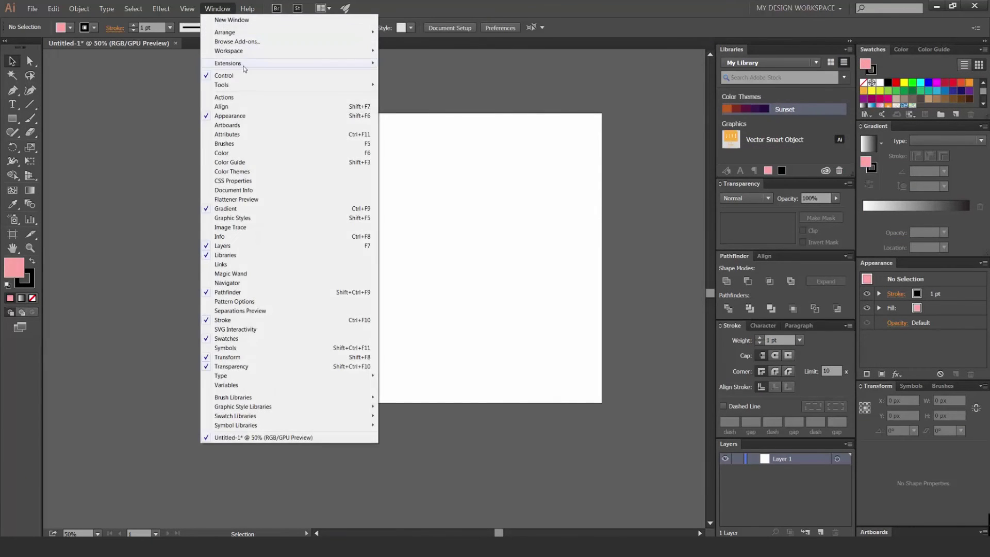
pyautogui.moveTo(228, 50)
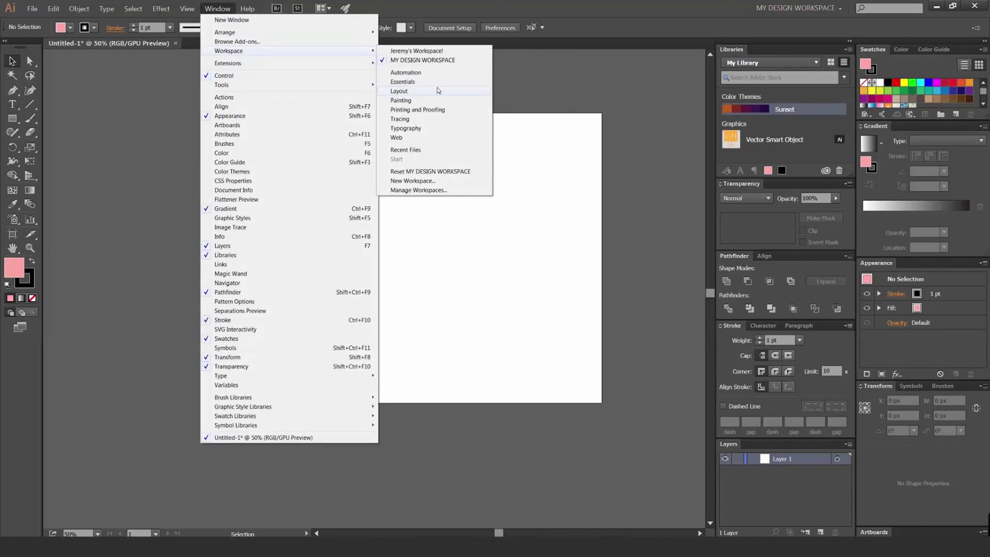
pyautogui.click(552, 111)
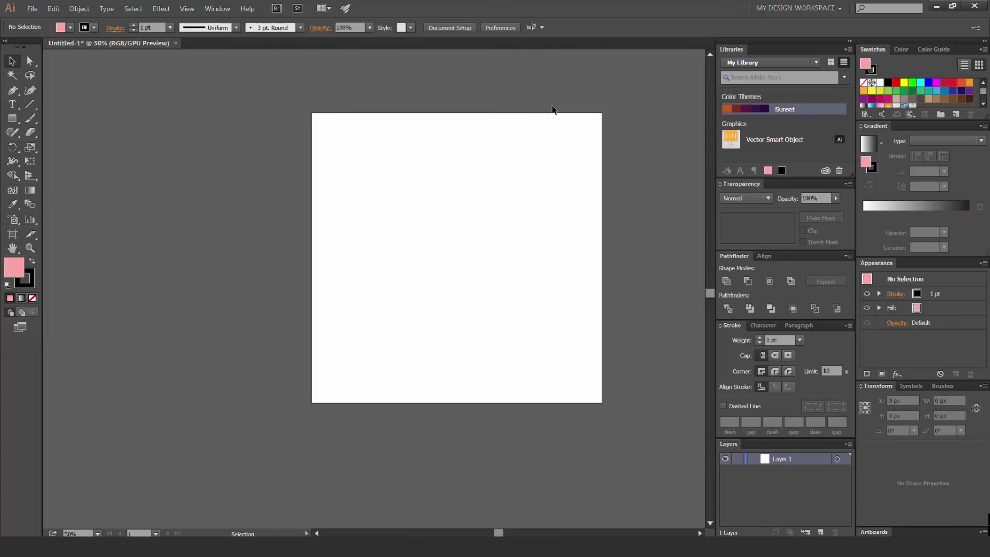
pyautogui.click(218, 8)
pyautogui.moveTo(229, 50)
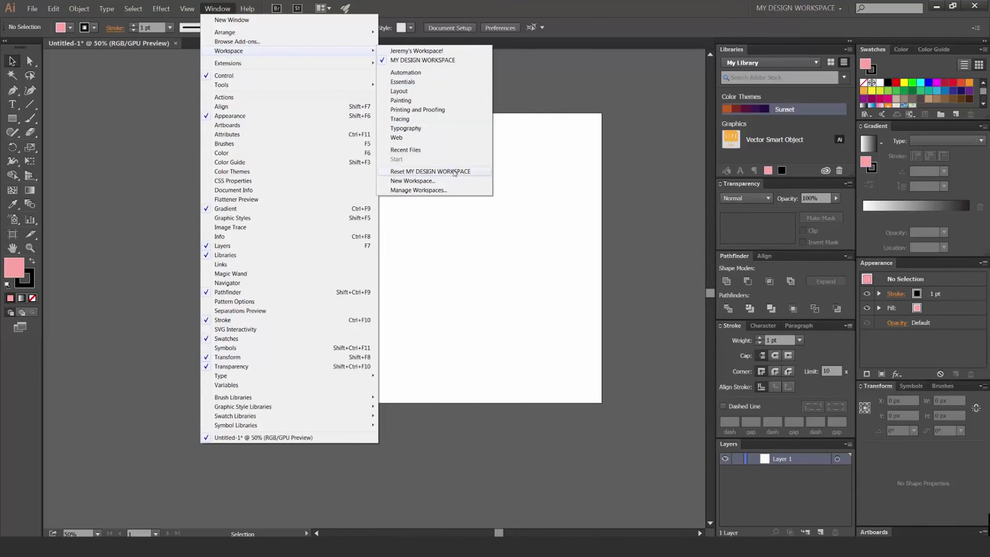
# Step: In Manage Workspaces, rename the custom workspace to 'workspace Cool'
pyautogui.click(424, 191)
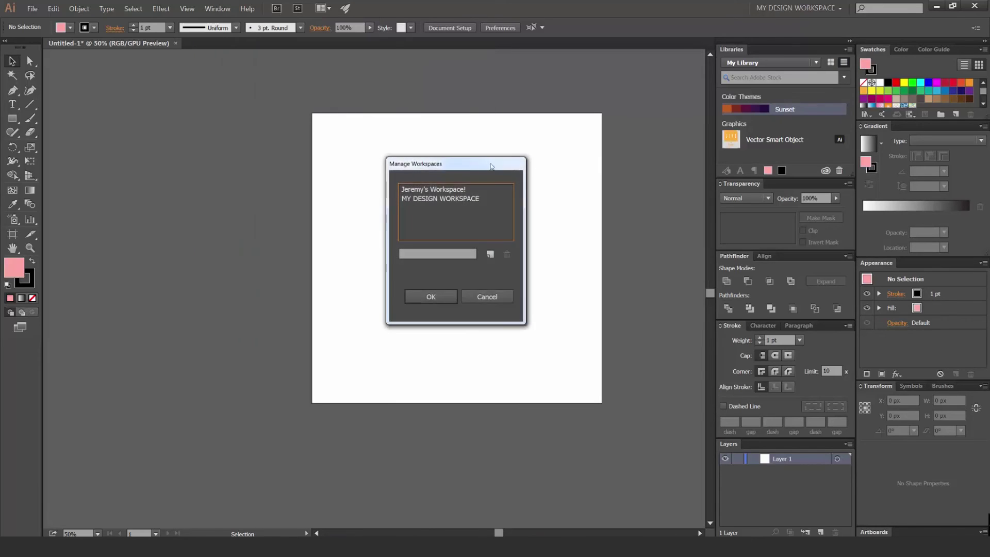
pyautogui.click(389, 182)
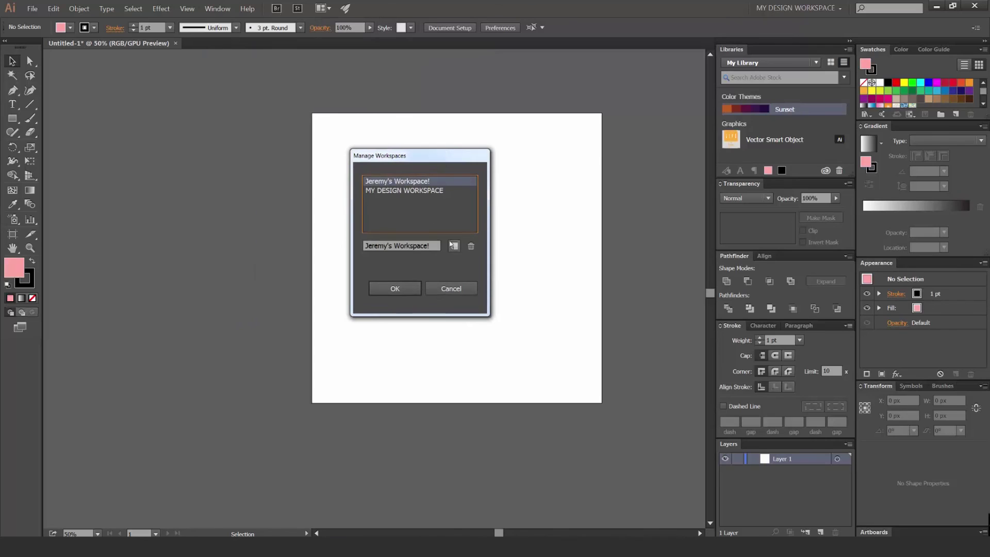
pyautogui.click(401, 246)
pyautogui.tripleClick(401, 246)
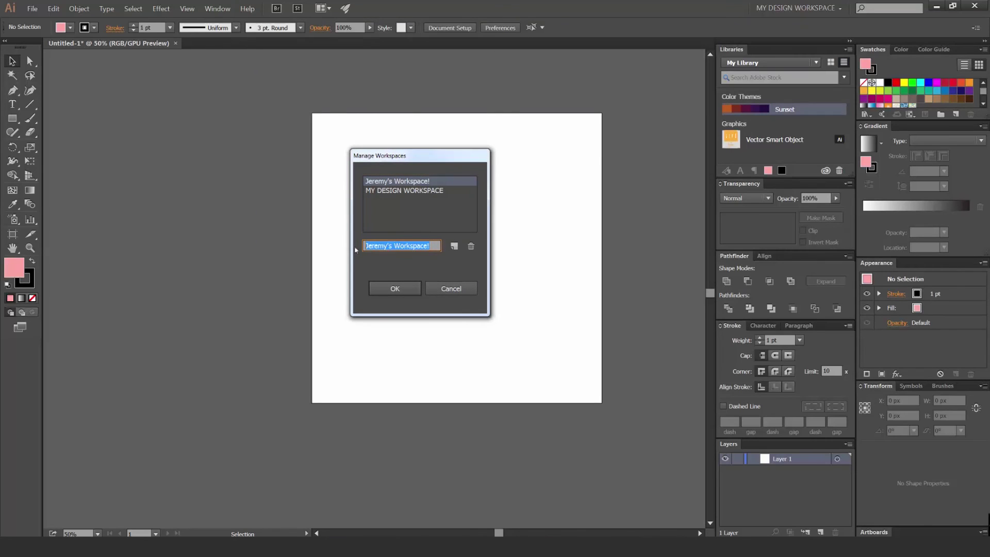
pyautogui.write('dfsd')
pyautogui.press('BackSpace')
pyautogui.press('BackSpace')
pyautogui.press('BackSpace')
pyautogui.press('BackSpace')
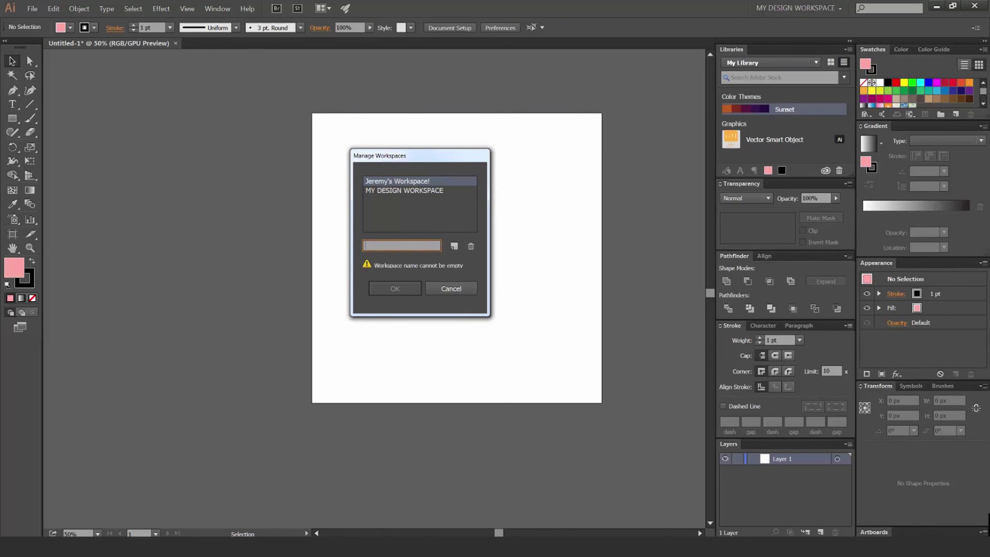
pyautogui.write('w')
pyautogui.press('BackSpace')
pyautogui.write('w')
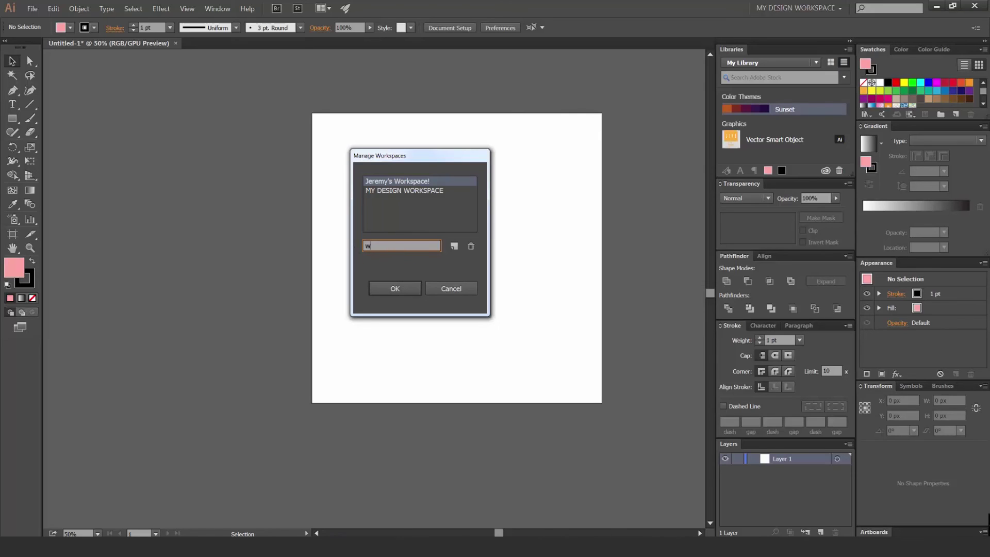
pyautogui.write('ORK')
pyautogui.press('BackSpace')
pyautogui.press('BackSpace')
pyautogui.press('BackSpace')
pyautogui.write('o')
pyautogui.write('rkspace ')
pyautogui.write('Cool')
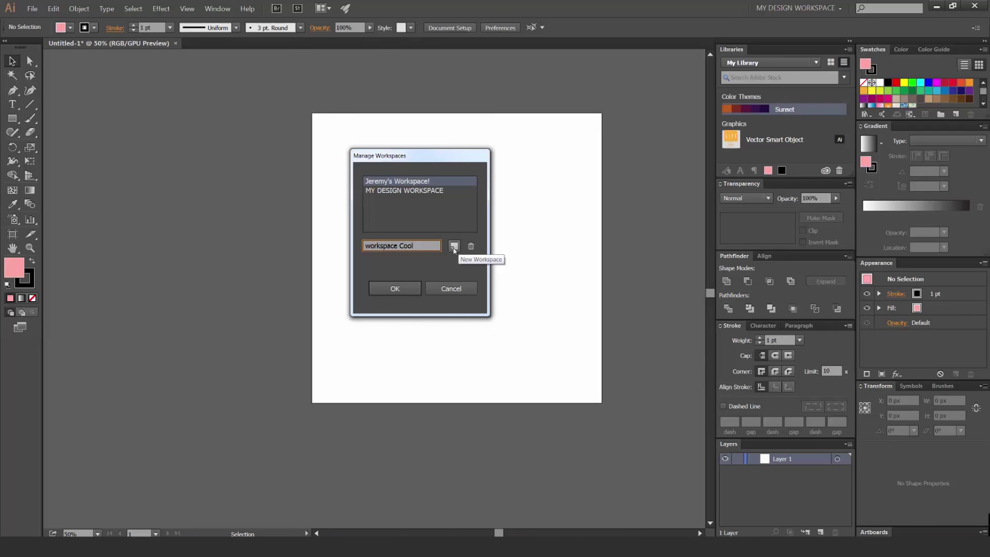
# Step: Duplicate workspace Cool, delete both the copy and the original, and confirm
pyautogui.click(453, 246)
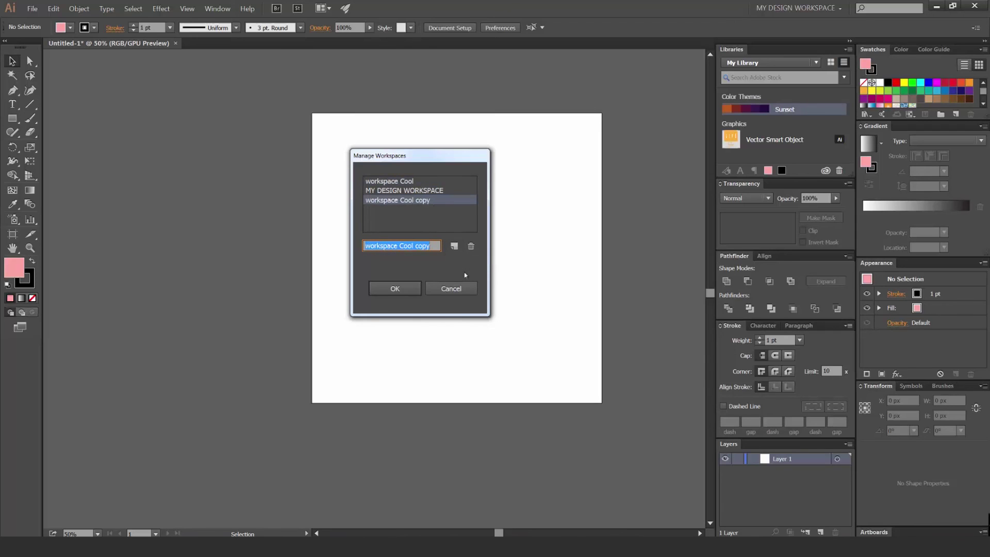
pyautogui.click(470, 246)
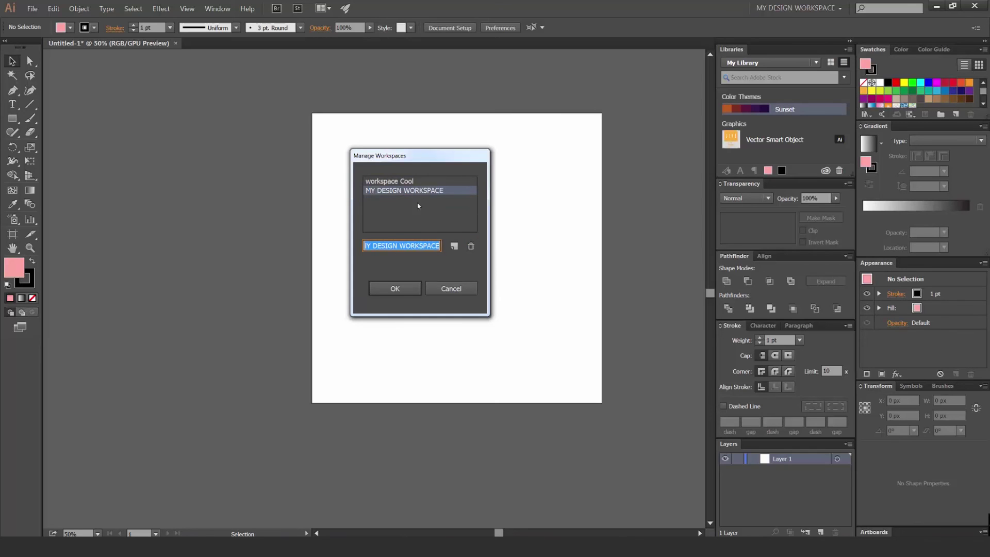
pyautogui.click(470, 245)
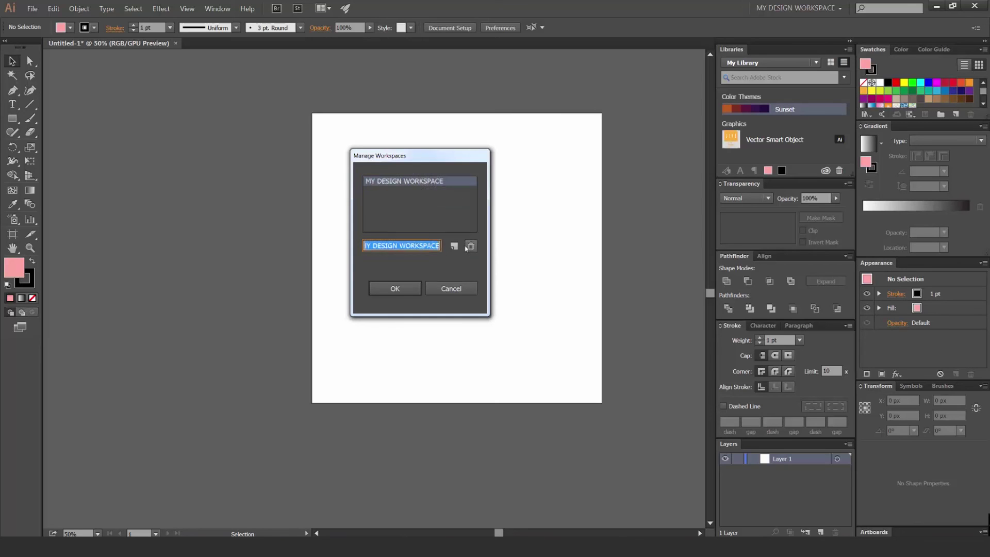
pyautogui.click(409, 289)
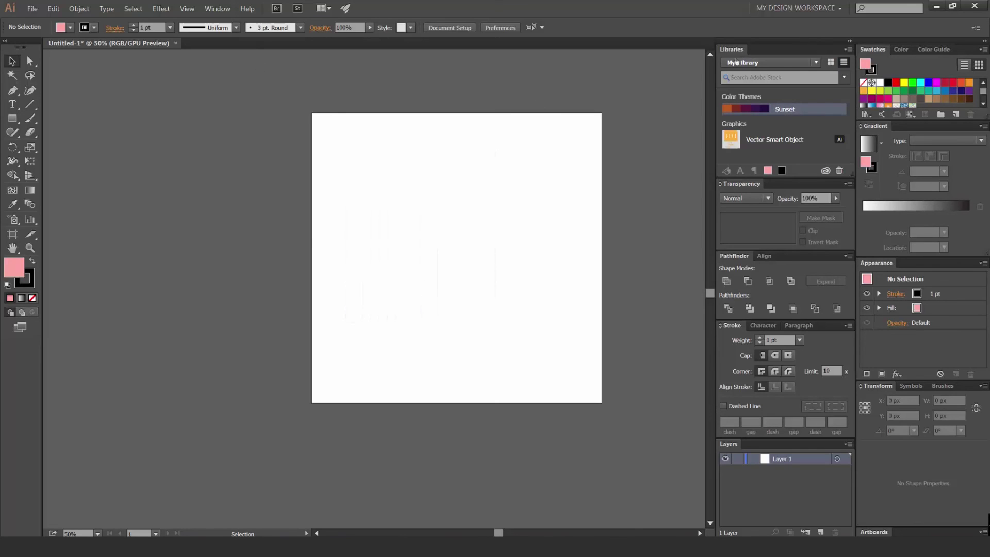